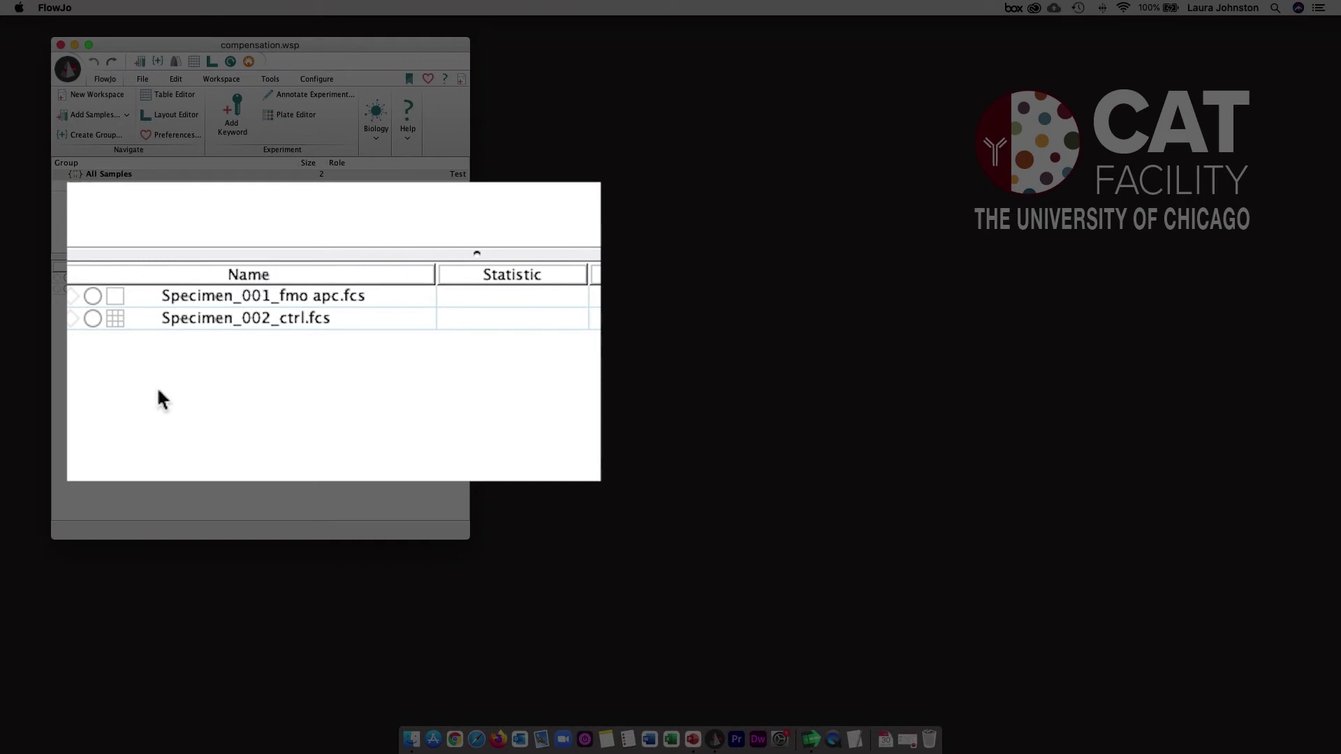
{"action": "left_click", "coordinate": [249, 295]}
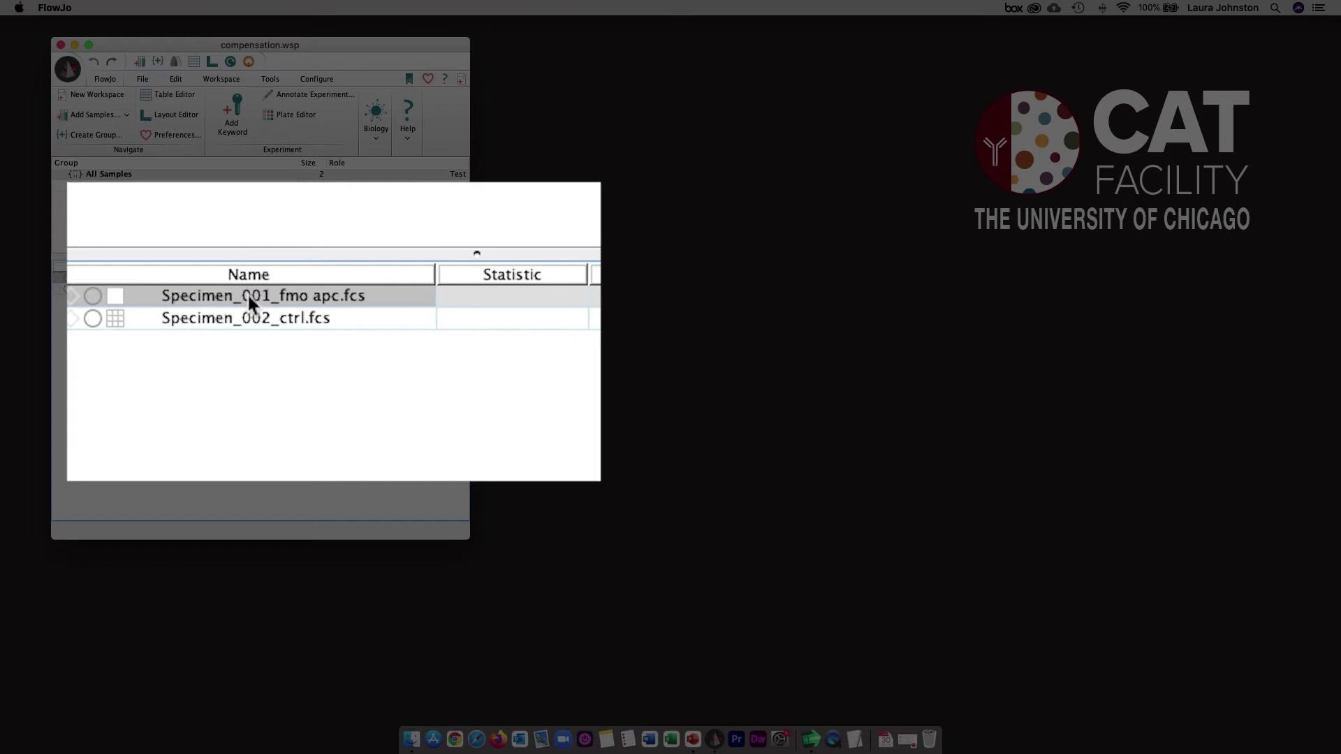
{"action": "left_click", "coordinate": [256, 320]}
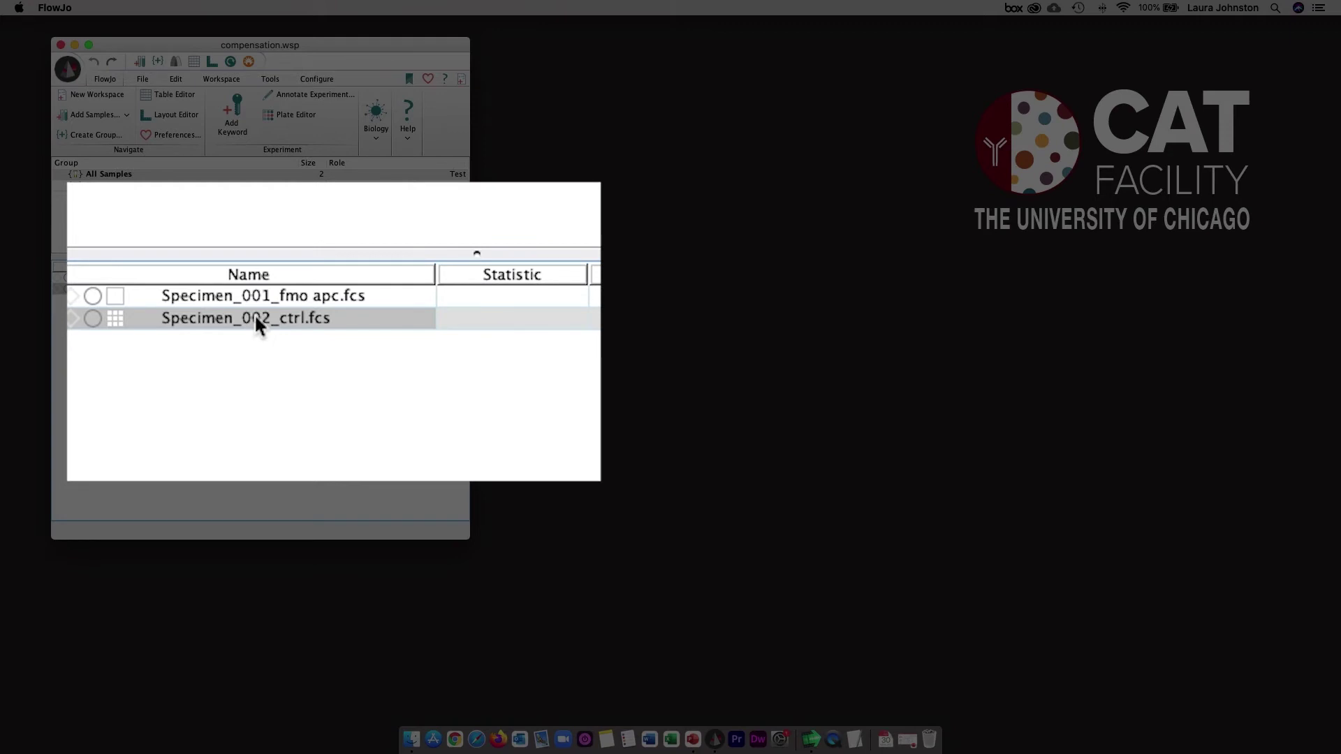
Open the Compensation Matrix Editor for Specimen_002_ctrl.fcs, showing its Acquisition-defined spillover matrix.
{"action": "double_click", "coordinate": [115, 318]}
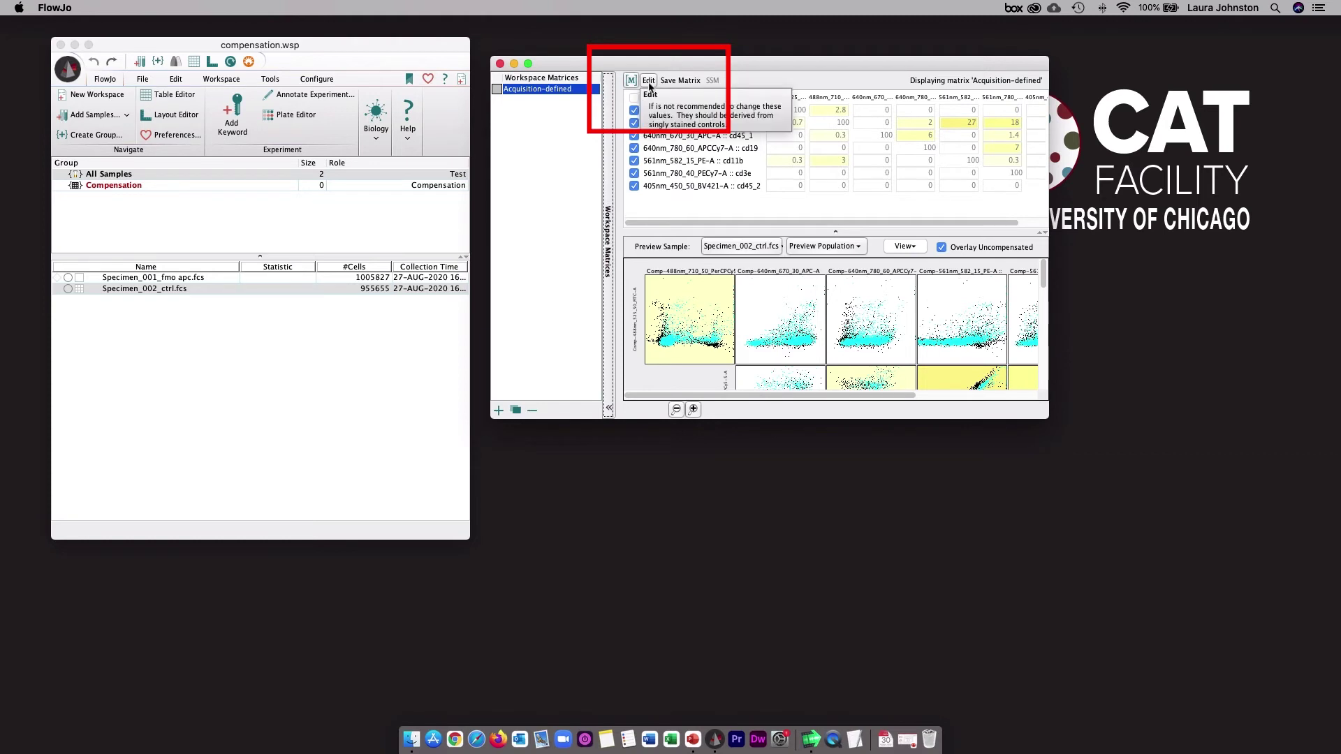
Make an editable Acquisition-defined-copy of the matrix and select a BV421 row value for editing.
{"action": "left_click", "coordinate": [649, 81]}
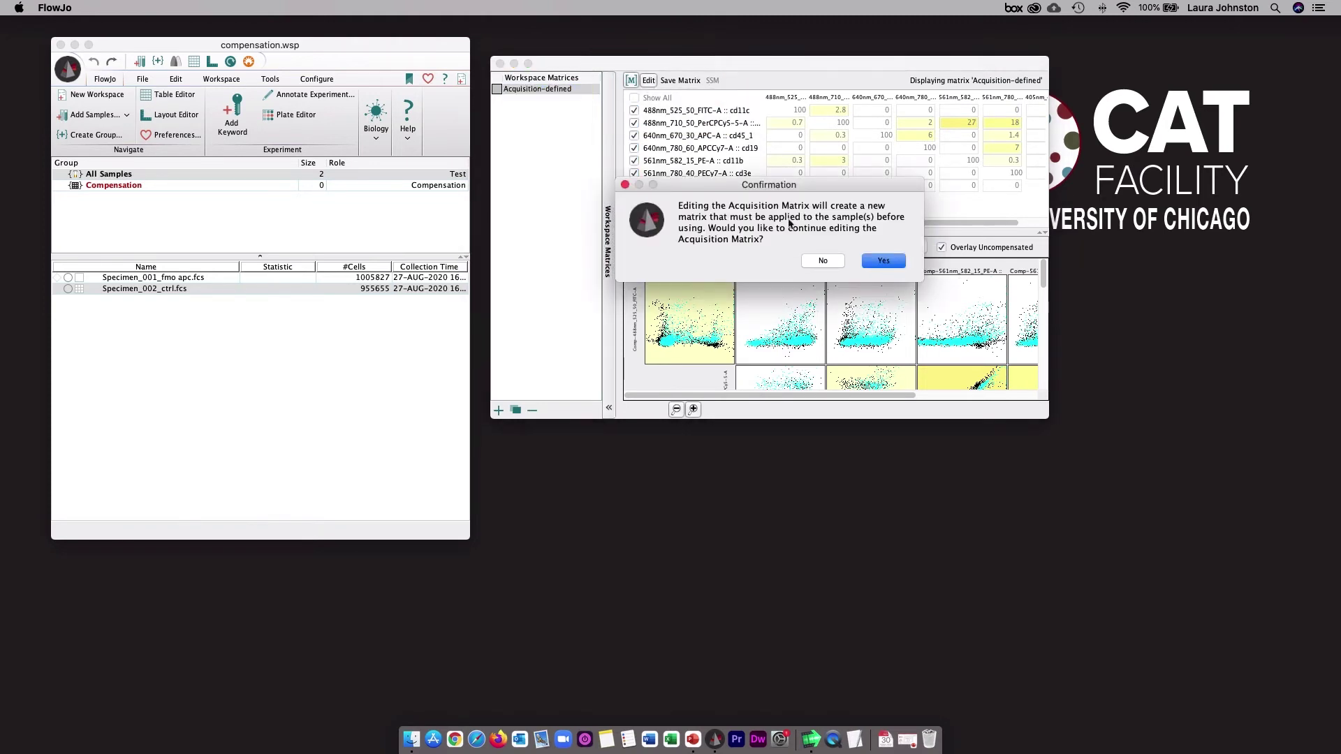
{"action": "left_click", "coordinate": [873, 262]}
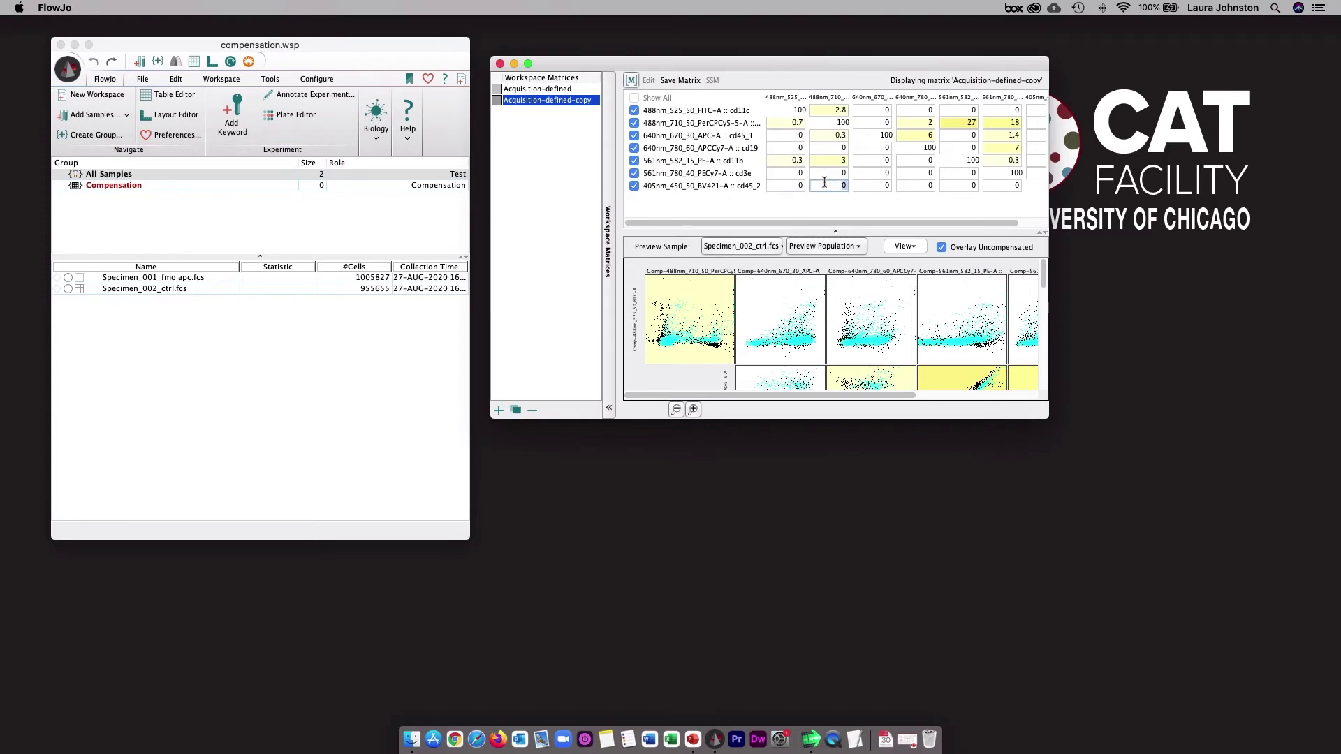
{"action": "left_click", "coordinate": [872, 183]}
Colour Acquisition-defined-copy red and drag it onto Specimen_001_fmo apc.fcs and Specimen_002_ctrl.fcs.
{"action": "left_click", "coordinate": [496, 100]}
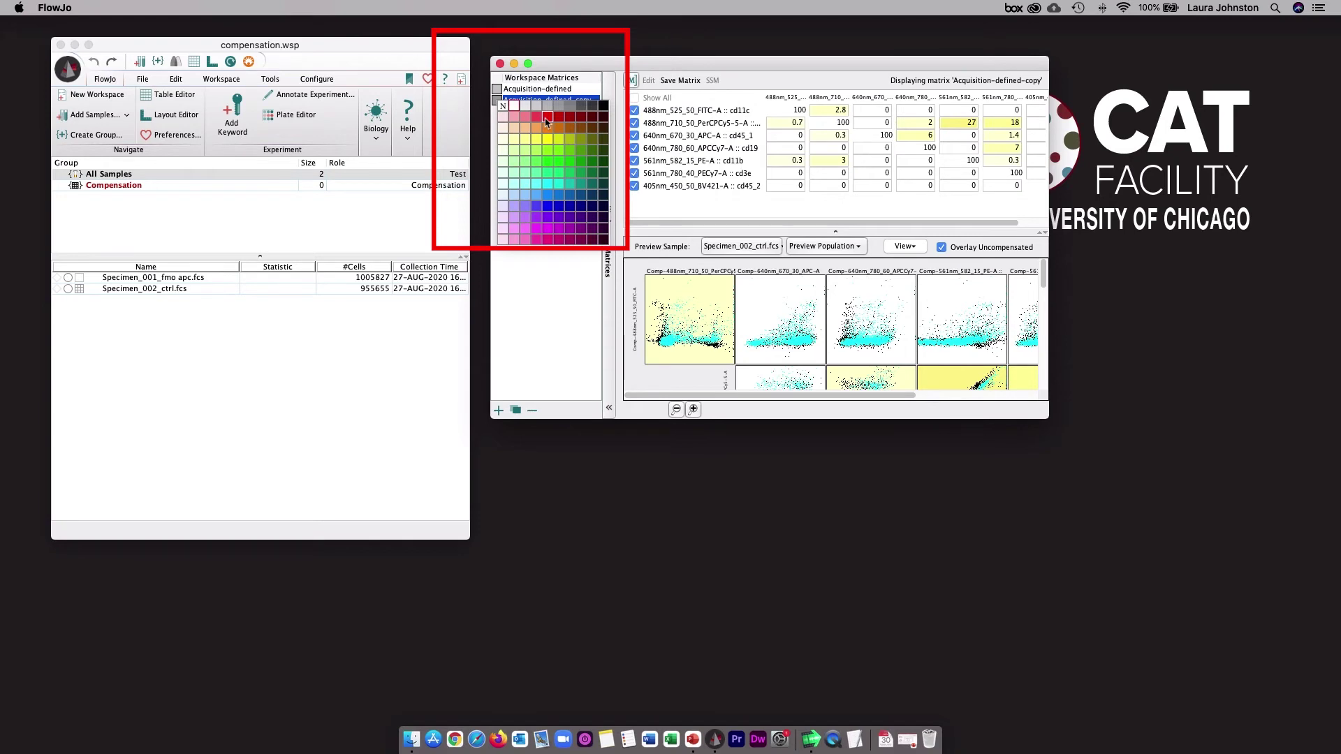
{"action": "left_click", "coordinate": [547, 121]}
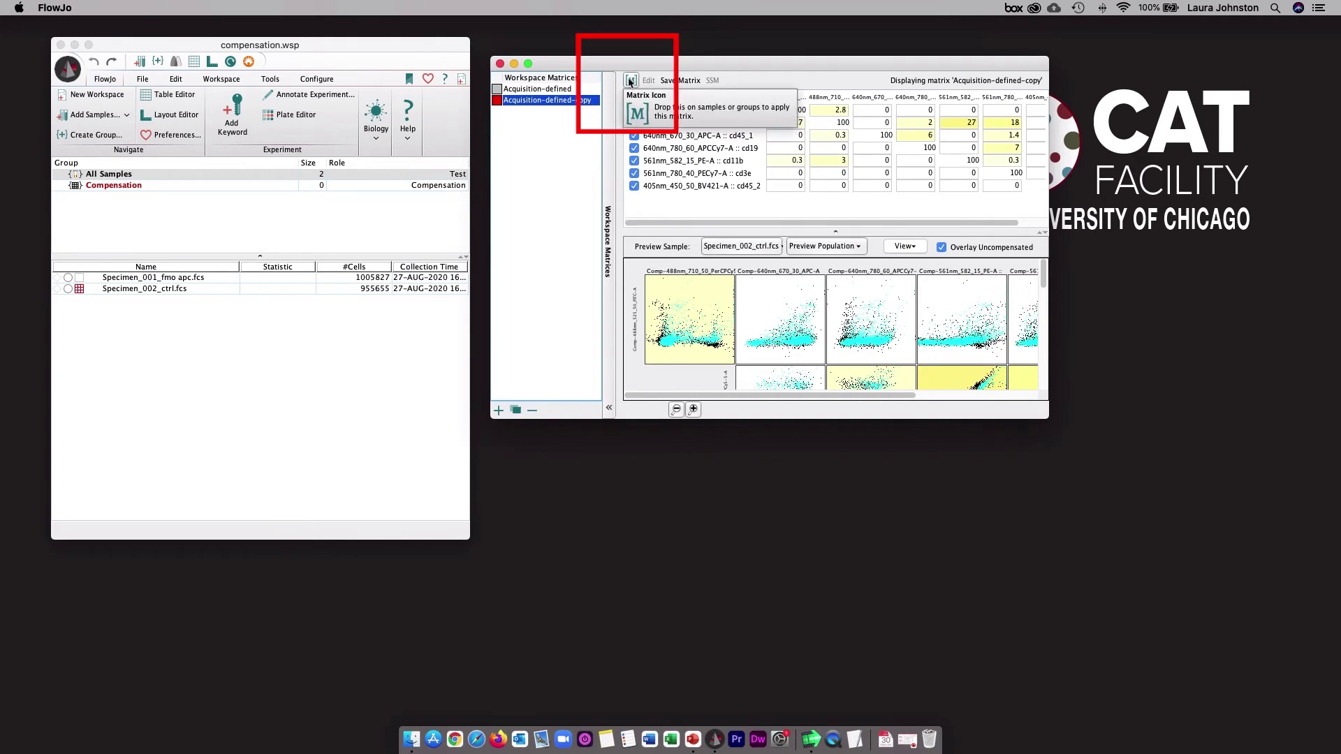
{"action": "mouse_move", "coordinate": [630, 82]}
{"action": "left_mouse_down"}
{"action": "mouse_move", "coordinate": [326, 186]}
{"action": "mouse_move", "coordinate": [179, 278]}
{"action": "mouse_move", "coordinate": [170, 198]}
{"action": "mouse_move", "coordinate": [162, 220]}
{"action": "mouse_move", "coordinate": [146, 174]}
{"action": "left_mouse_up"}
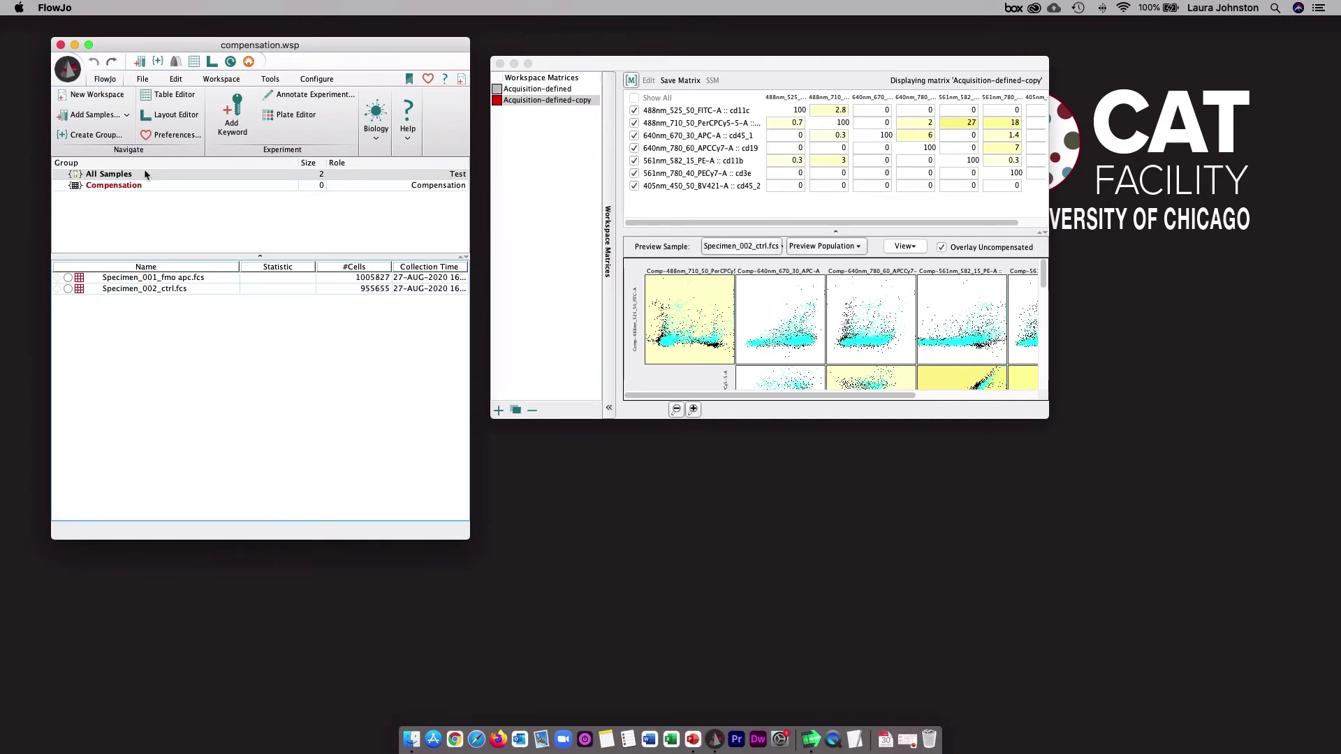
Create a New Identity Matrix from the seven parameters FITC cd11c through BV421.
{"action": "left_click", "coordinate": [498, 411]}
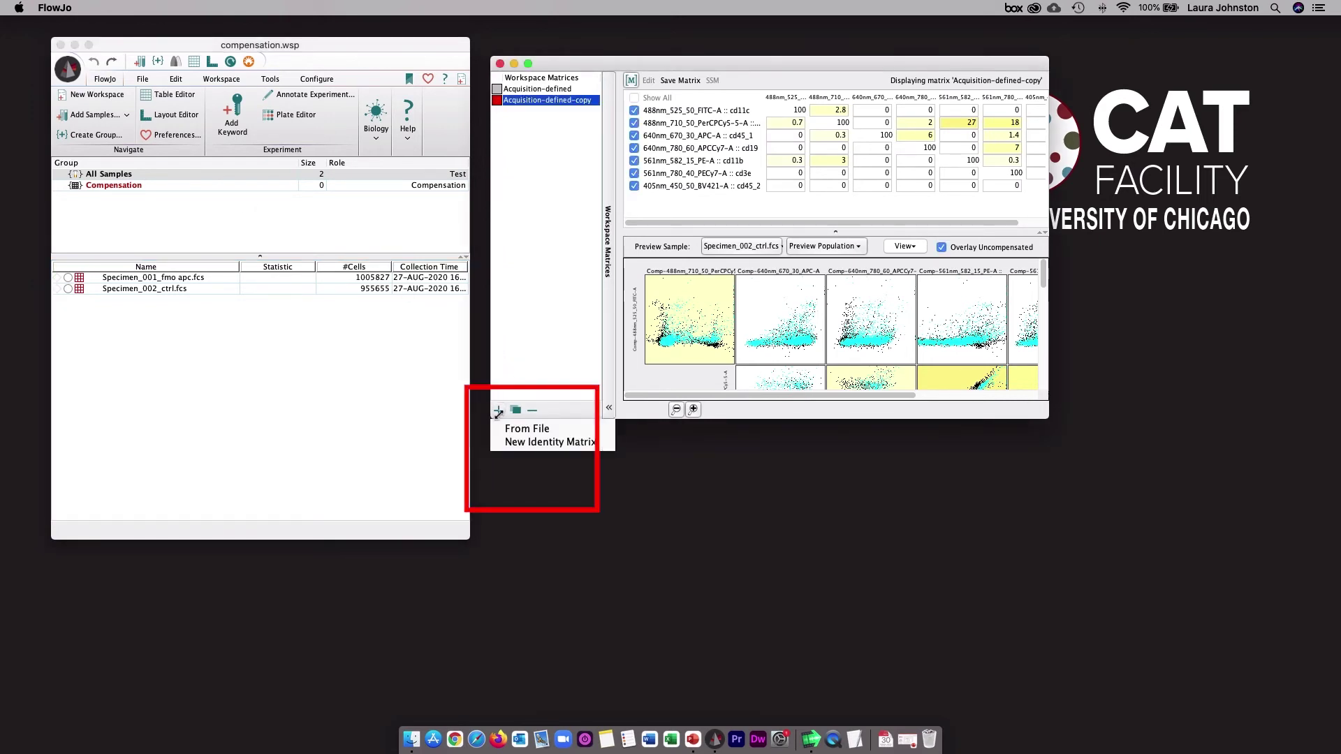
{"action": "left_click", "coordinate": [510, 445]}
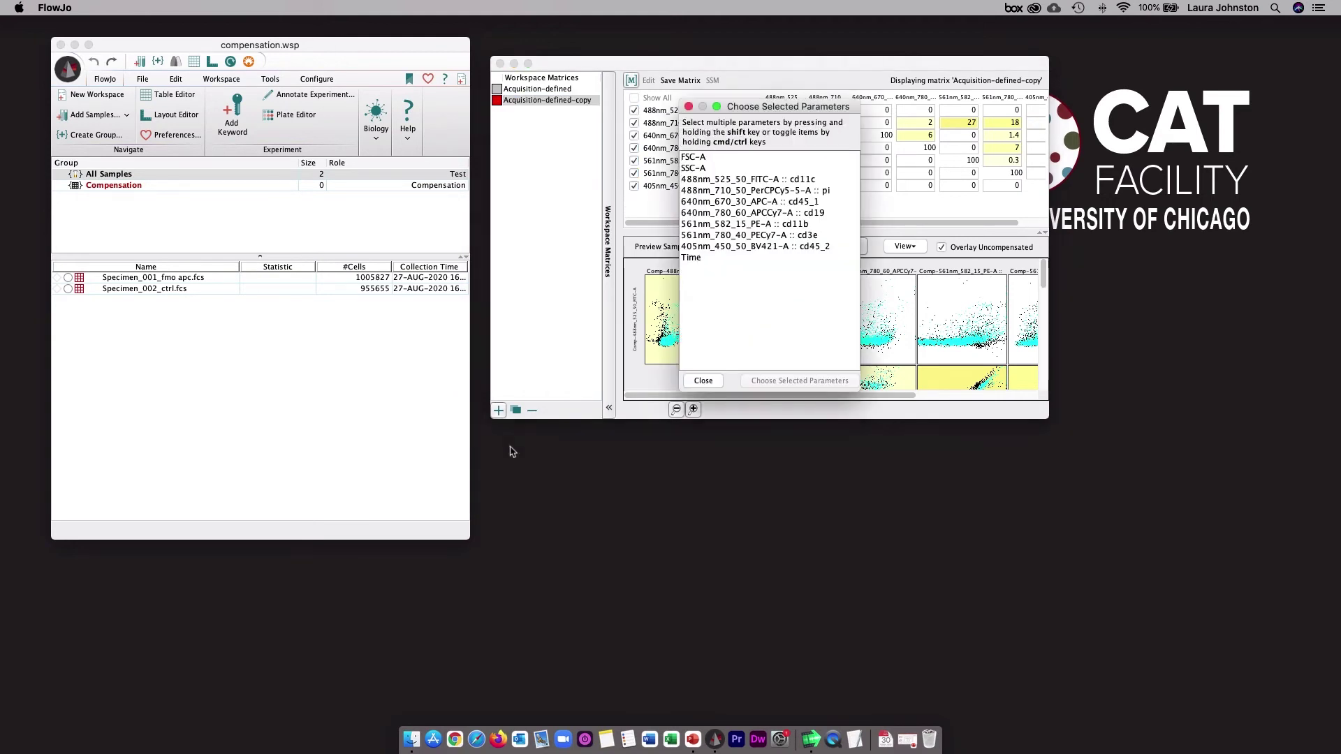
{"action": "left_click", "coordinate": [726, 180]}
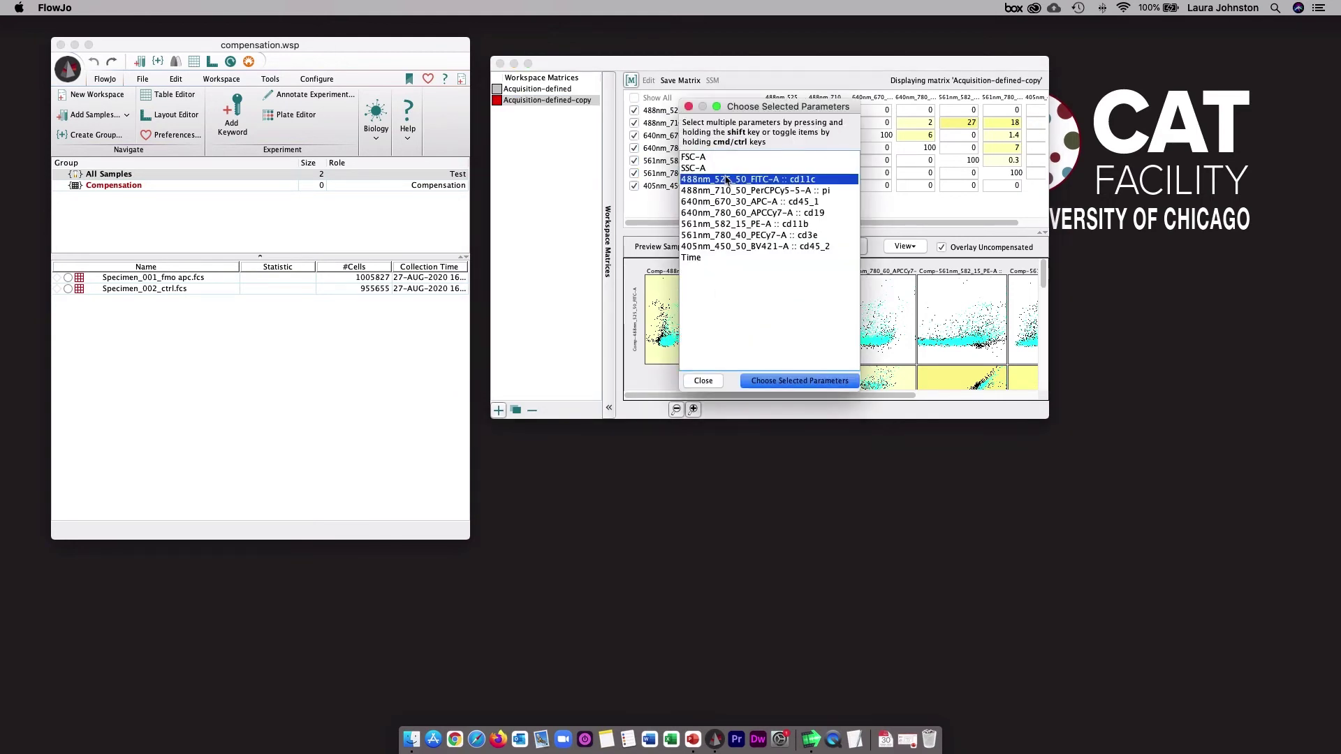
{"action": "left_click", "coordinate": [735, 246], "text": "shift"}
{"action": "left_click", "coordinate": [780, 387]}
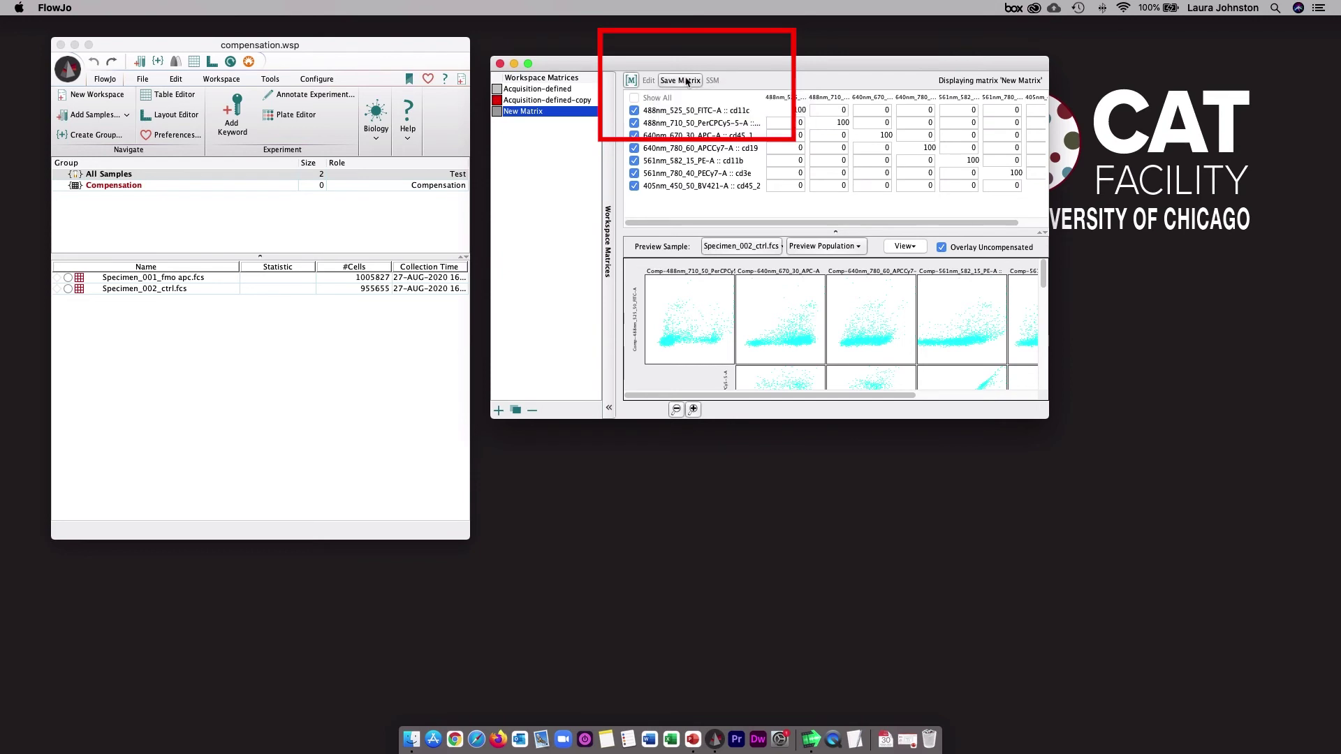
Save New Matrix to the Desktop as a FlowJo Matrix File, replacing the existing file.
{"action": "left_click", "coordinate": [687, 82]}
{"action": "left_click", "coordinate": [767, 100]}
{"action": "left_click", "coordinate": [687, 82]}
{"action": "left_click", "coordinate": [704, 101]}
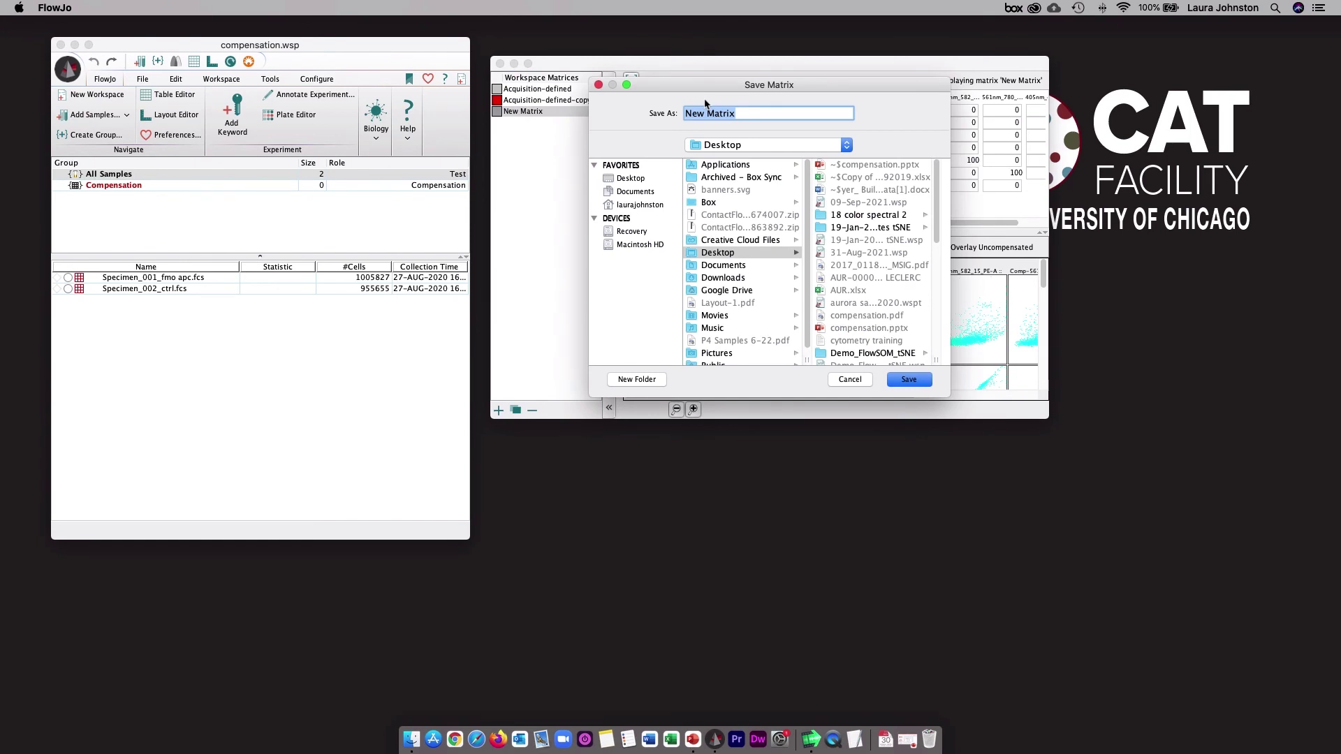
{"action": "left_click", "coordinate": [909, 380]}
{"action": "left_click", "coordinate": [903, 279]}
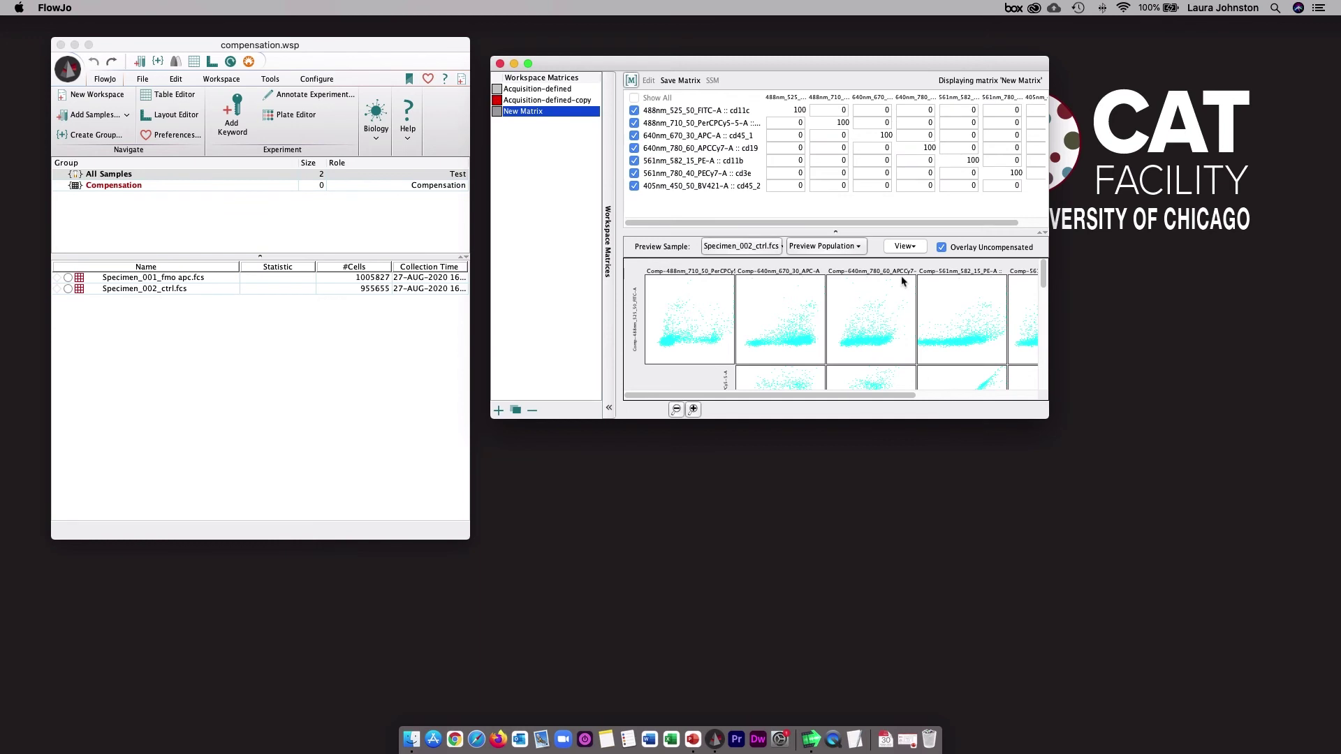
{"action": "left_click", "coordinate": [499, 412]}
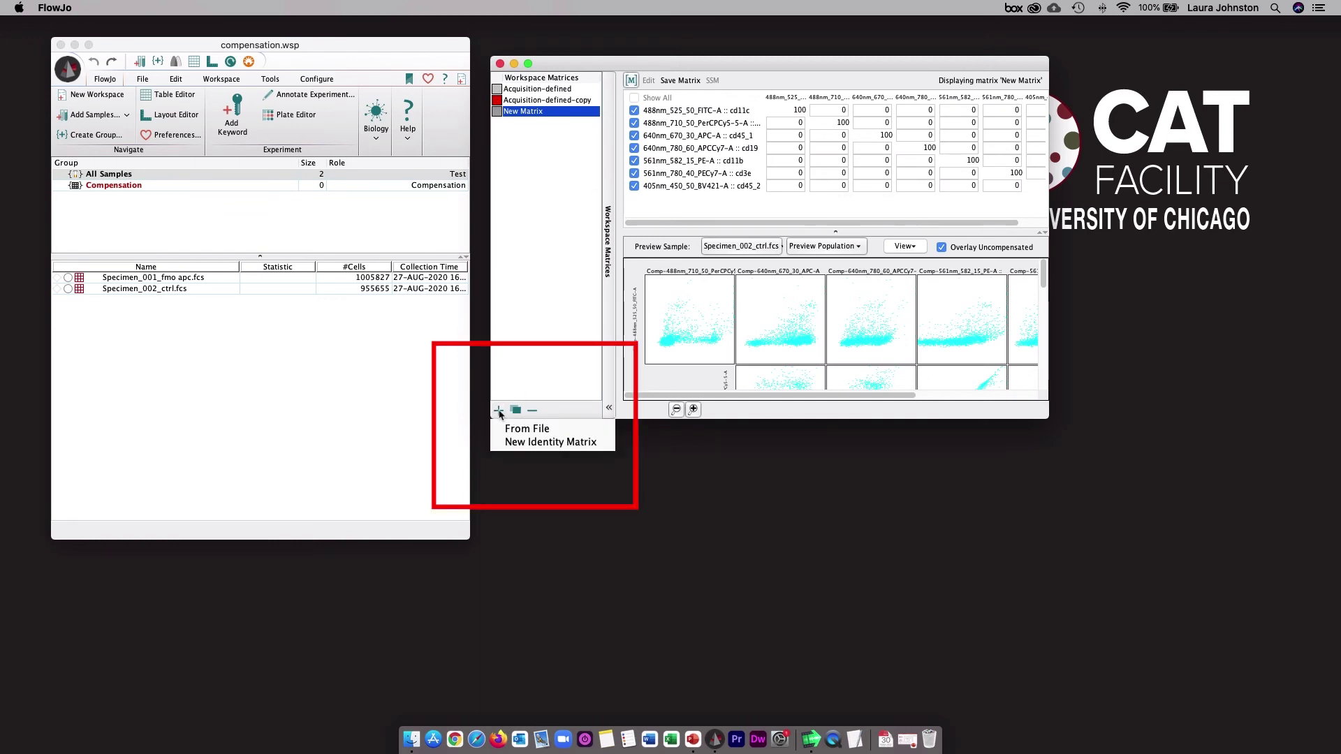
{"action": "left_click", "coordinate": [569, 429]}
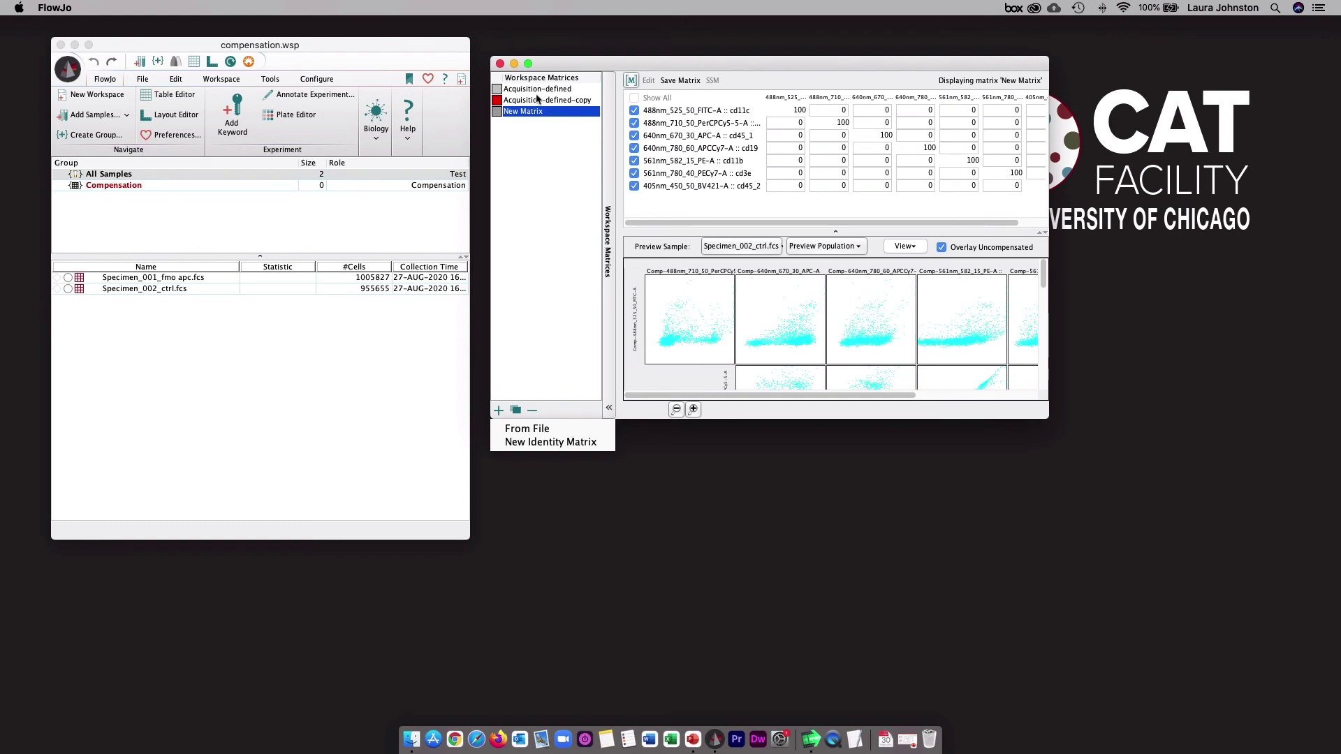
{"action": "left_click", "coordinate": [549, 188]}
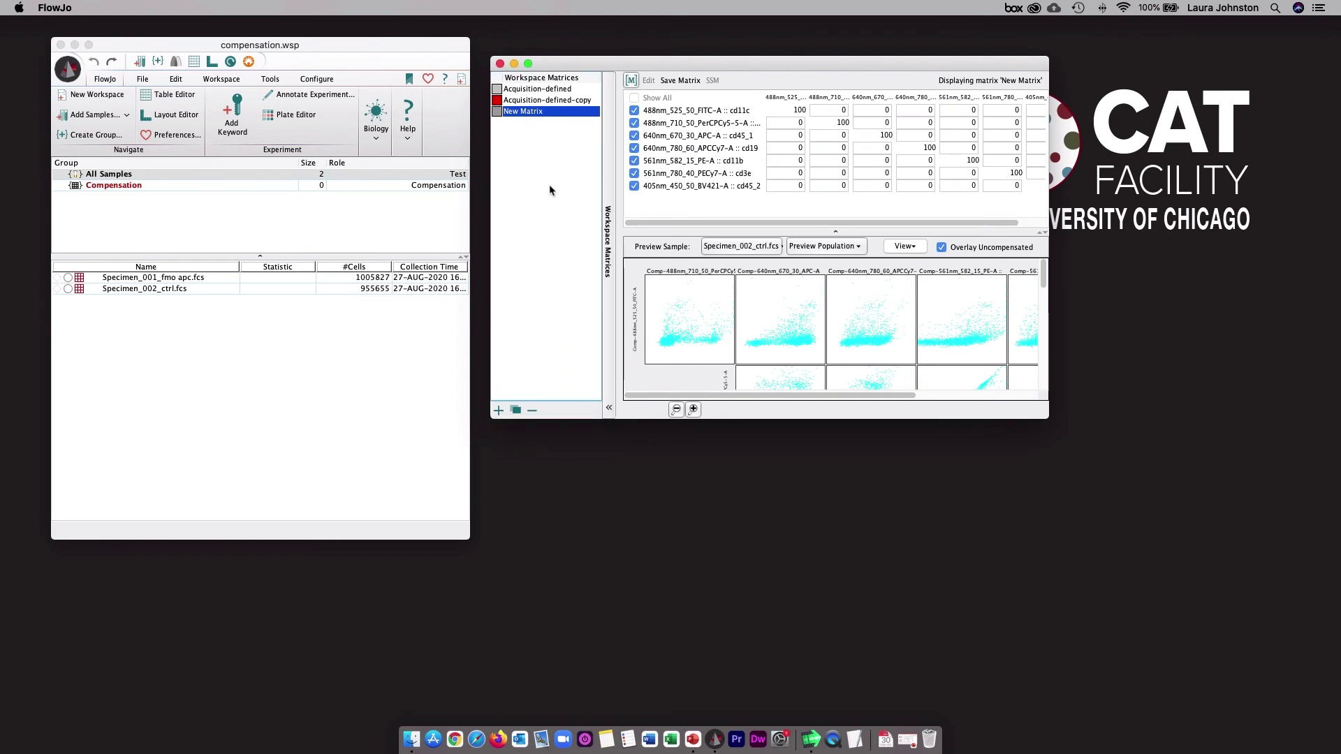
Close the matrix editor and open Export / Concatenate Populations for both specimen samples.
{"action": "left_click", "coordinate": [500, 64]}
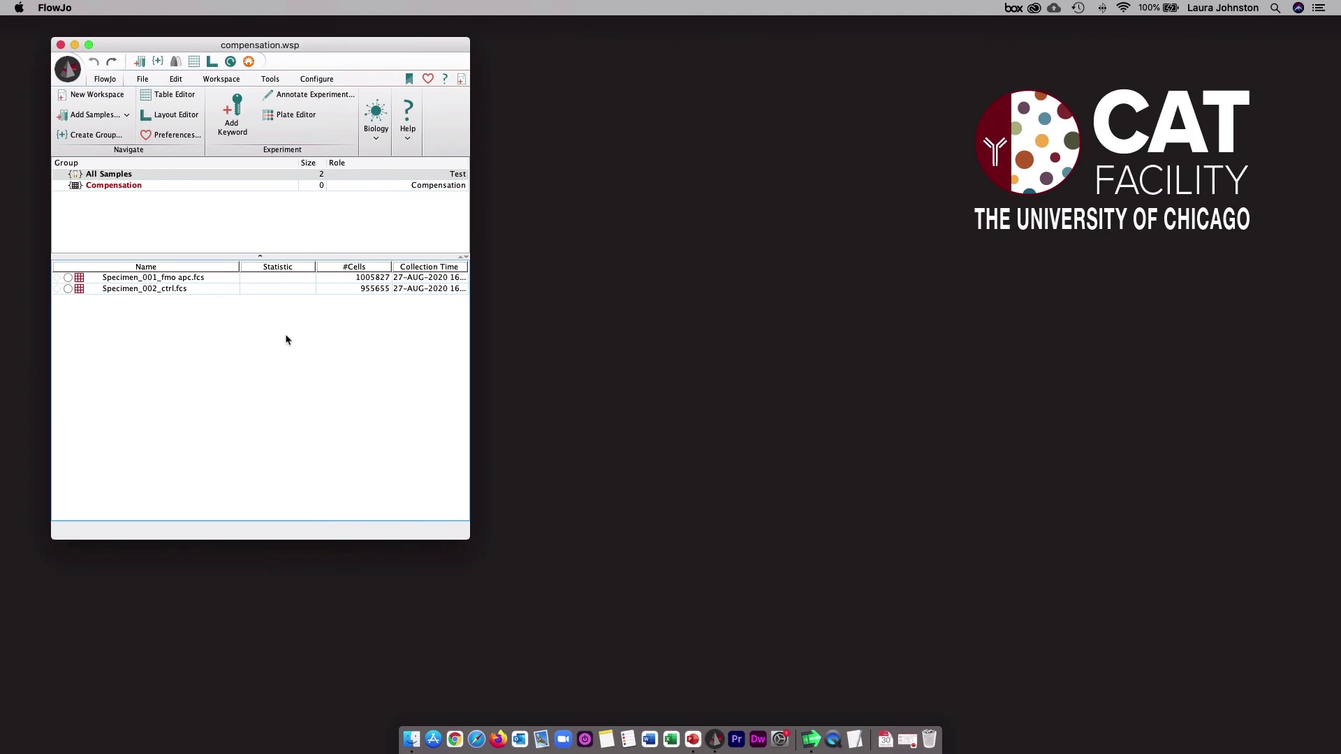
{"action": "left_click", "coordinate": [157, 278]}
{"action": "left_click", "coordinate": [158, 289]}
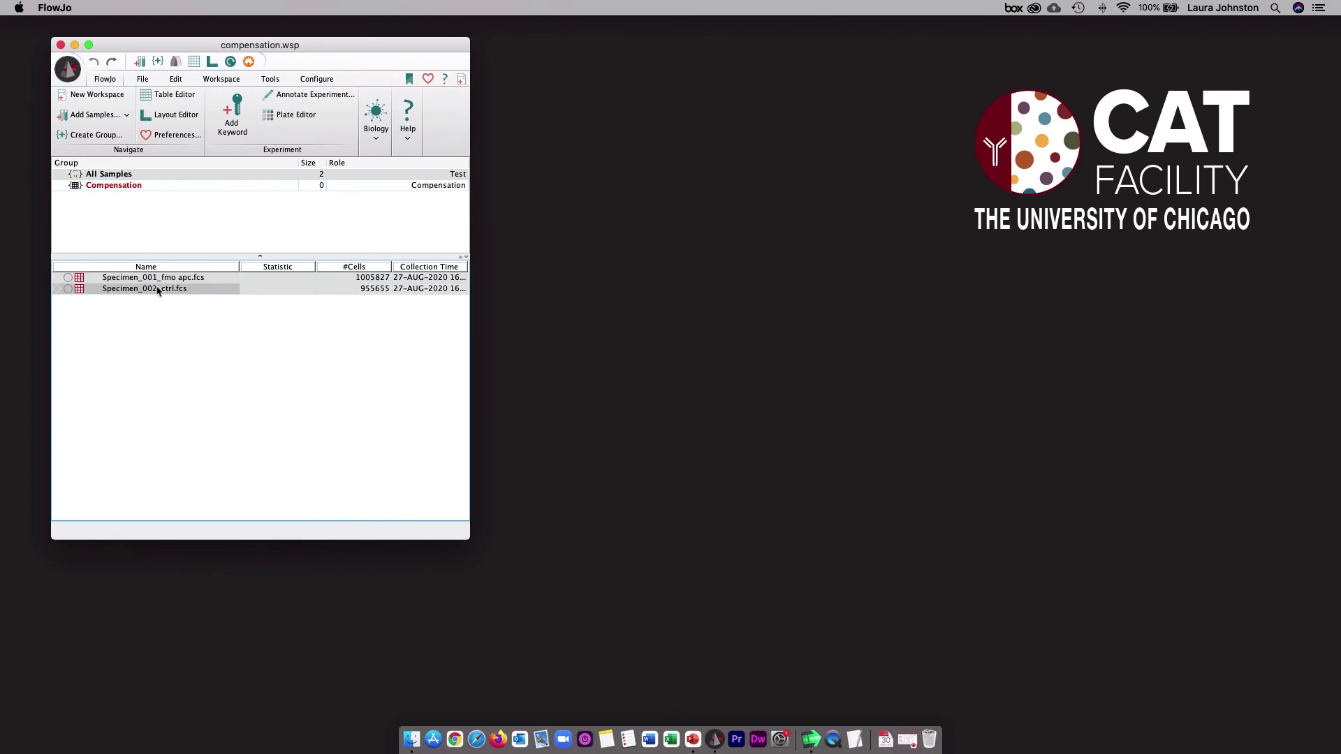
{"action": "right_click", "coordinate": [158, 290]}
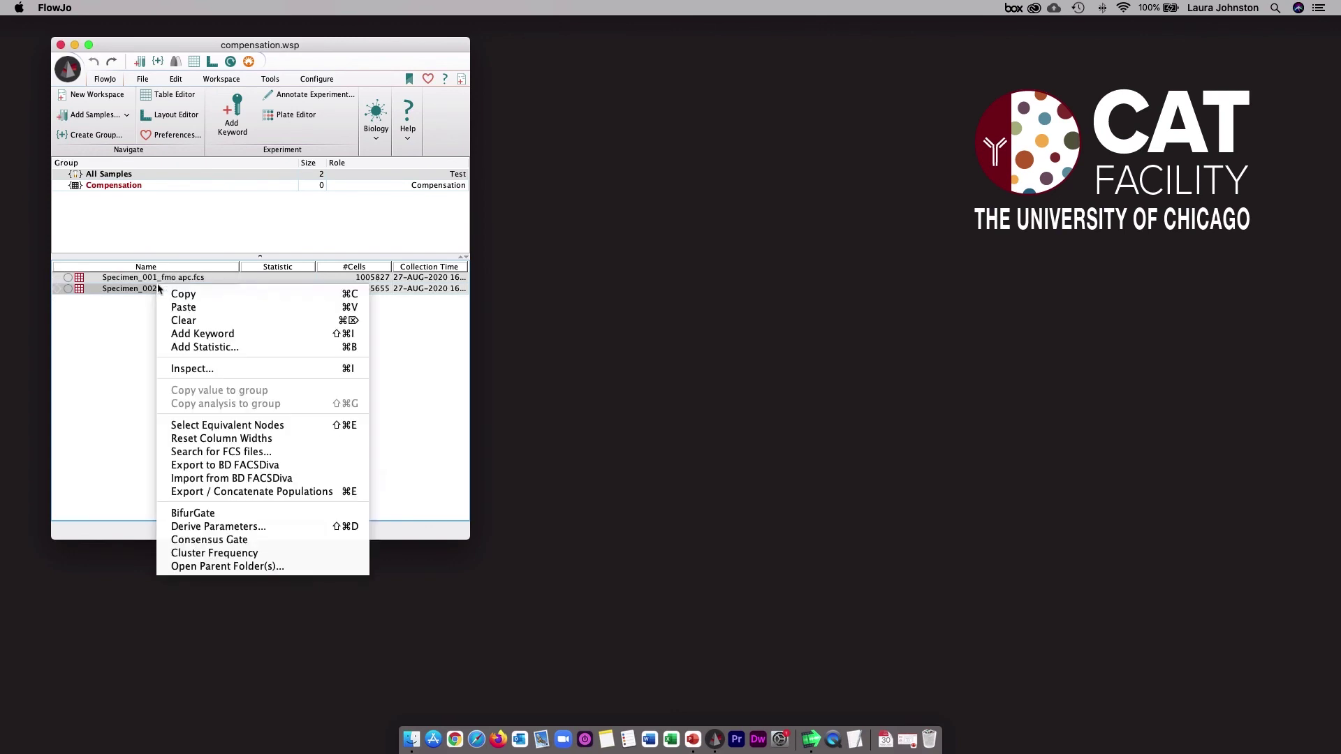
{"action": "left_click", "coordinate": [205, 492]}
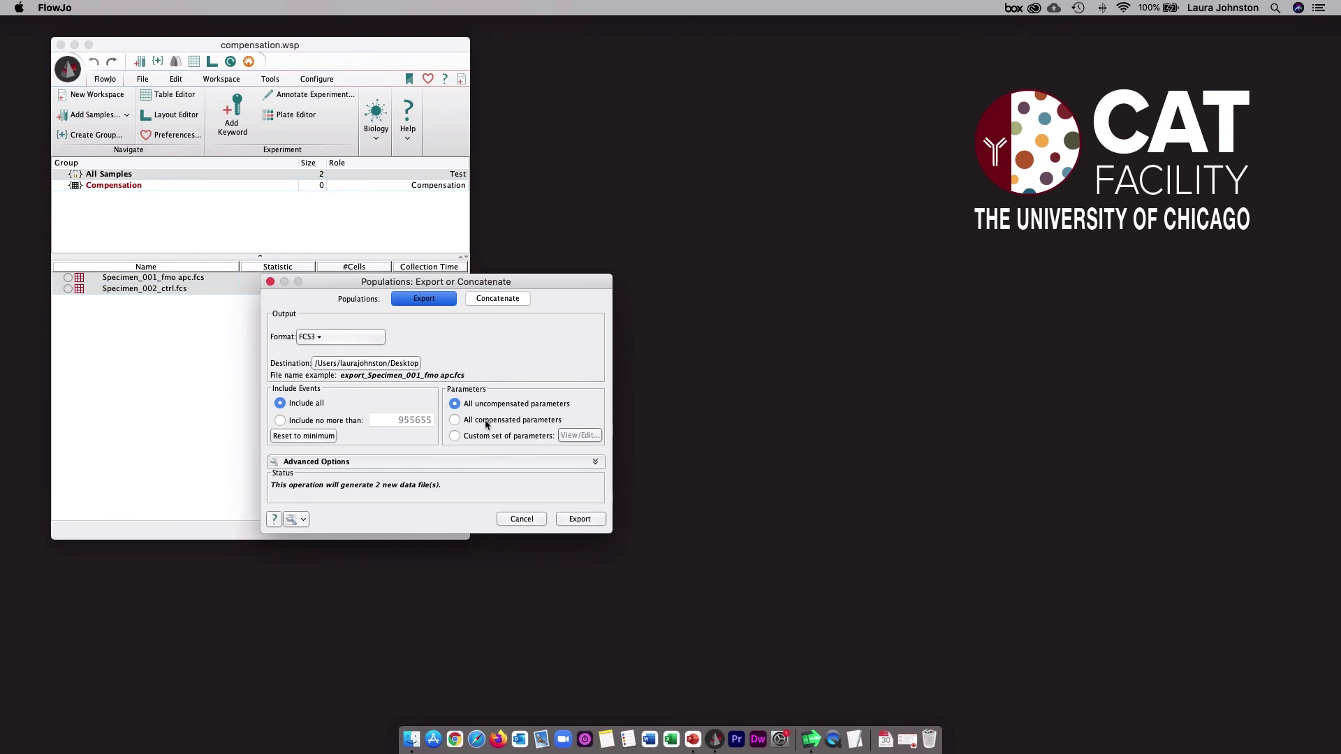
Switch the export to a Custom set of parameters and accept the parameter selection.
{"action": "left_click", "coordinate": [493, 420]}
{"action": "left_click", "coordinate": [481, 437]}
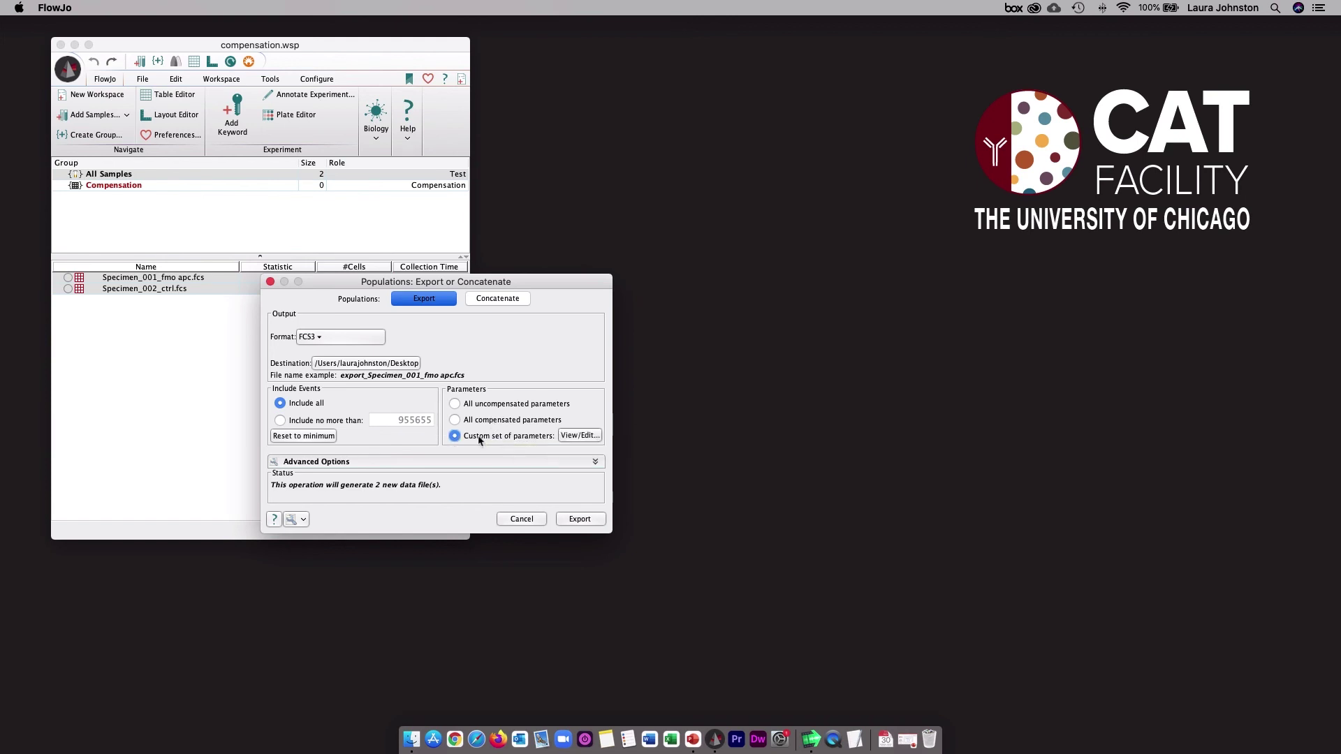
{"action": "left_click", "coordinate": [578, 436]}
{"action": "left_click_drag", "start_coordinate": [577, 387], "coordinate": [742, 174]}
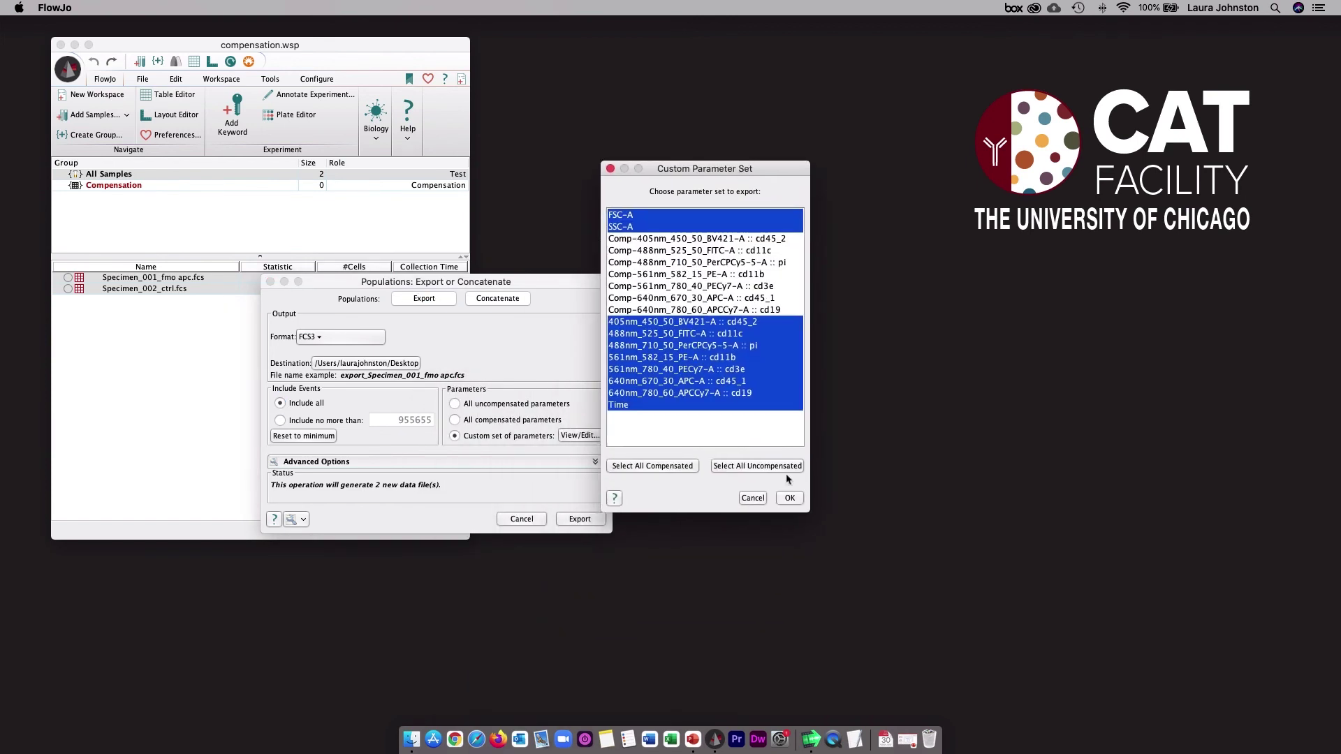
{"action": "left_click", "coordinate": [755, 500]}
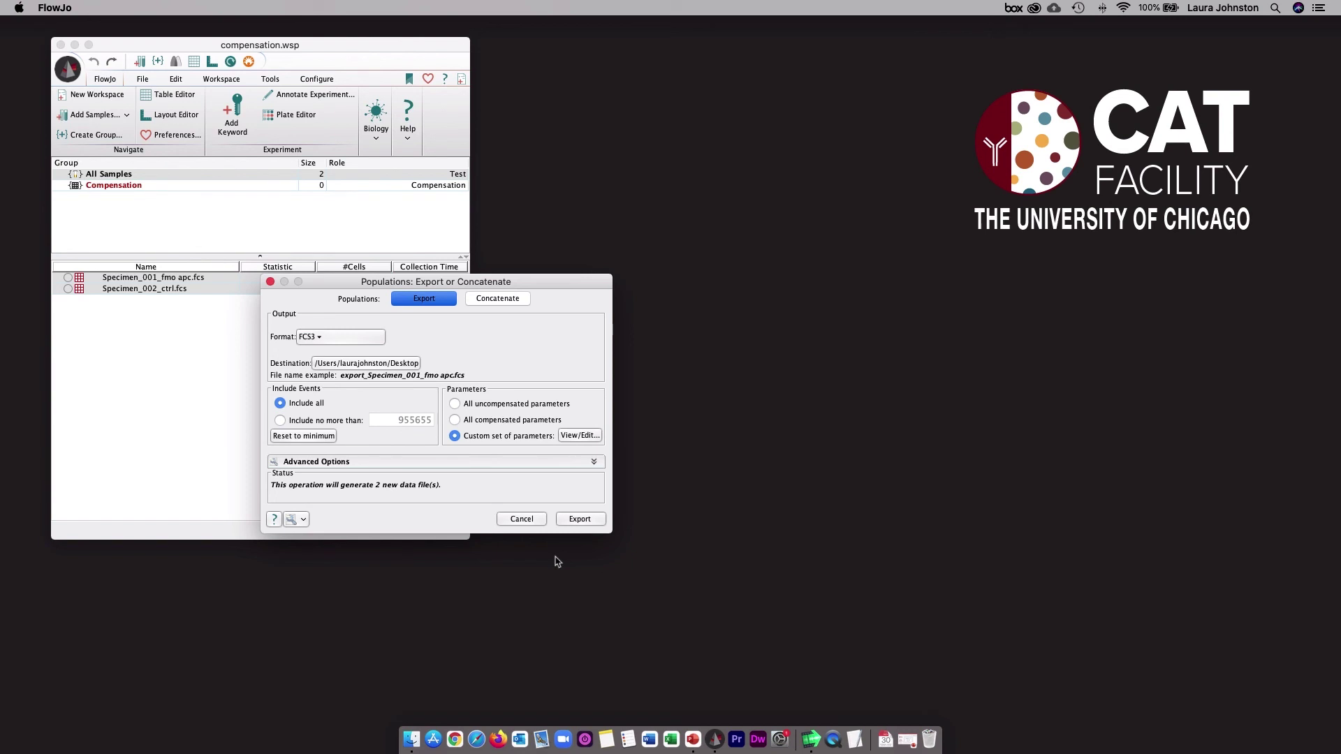
Cancel the Populations: Export or Concatenate dialog without exporting any files.
{"action": "left_click", "coordinate": [509, 520]}
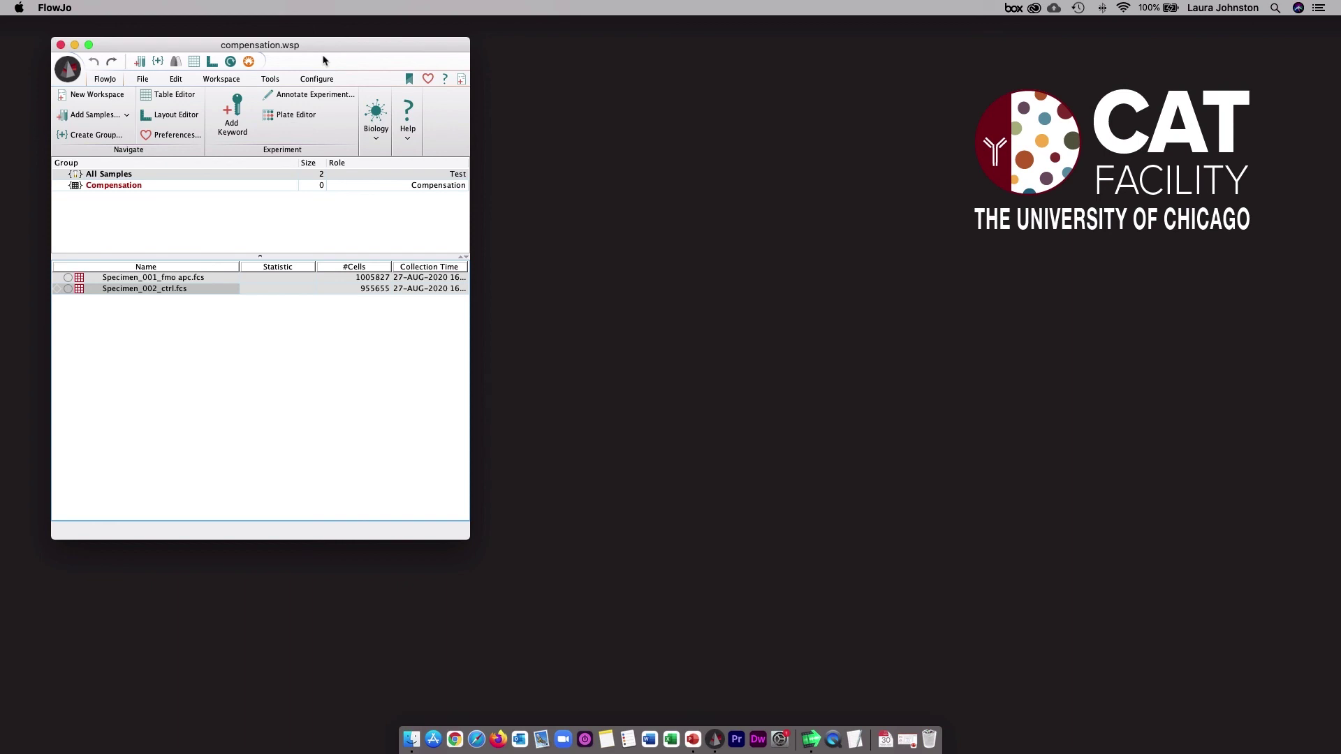
Show the FlowJo Save As formats, including Workspace (WSP), Archive (ACS) and Template (WSPT).
{"action": "left_click", "coordinate": [67, 70]}
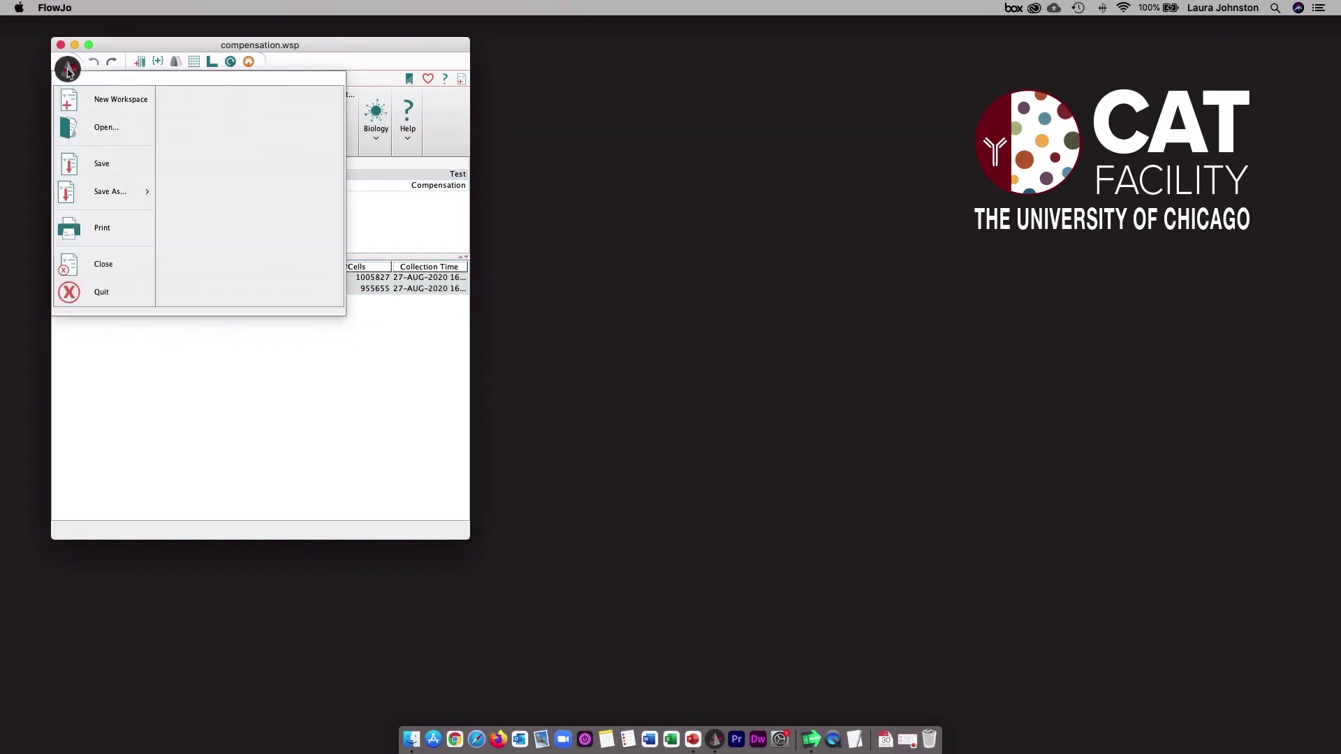
{"action": "mouse_move", "coordinate": [97, 192]}
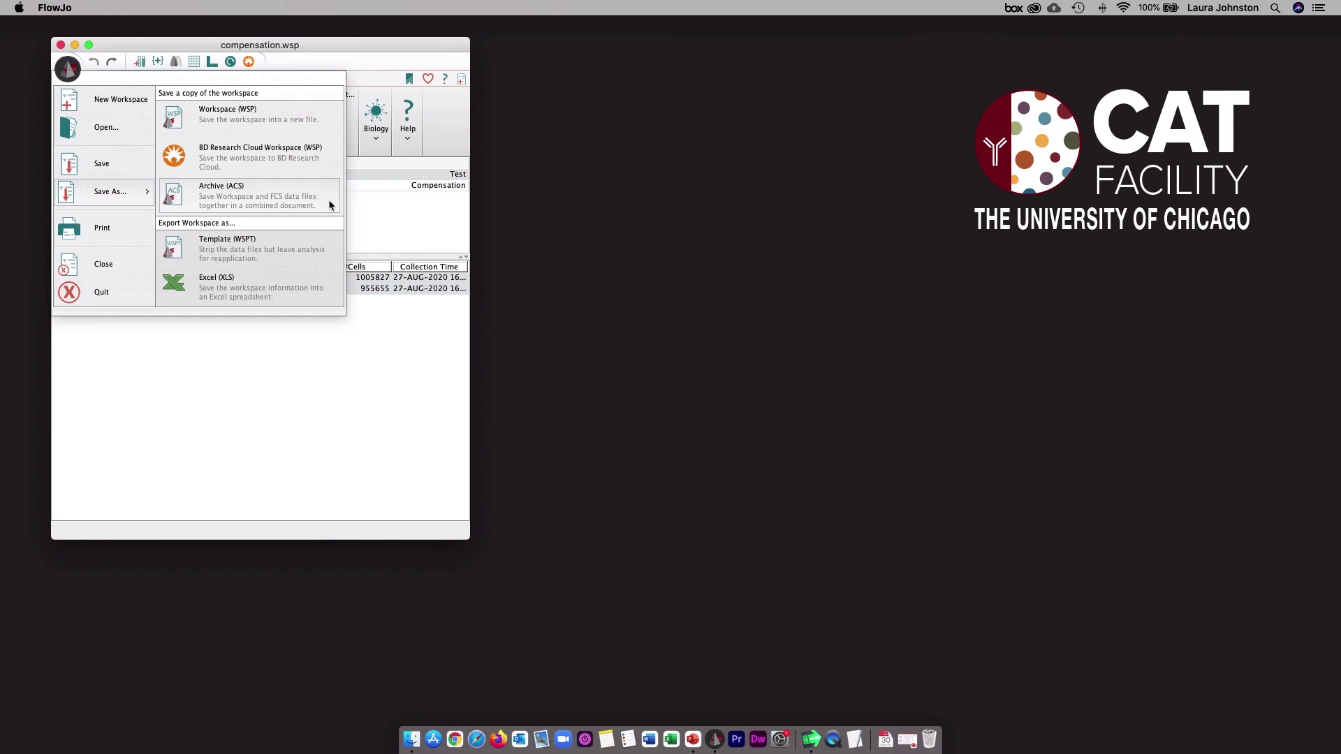
Dismiss the Save As menu by clicking on the desktop.
{"action": "left_click", "coordinate": [586, 263]}
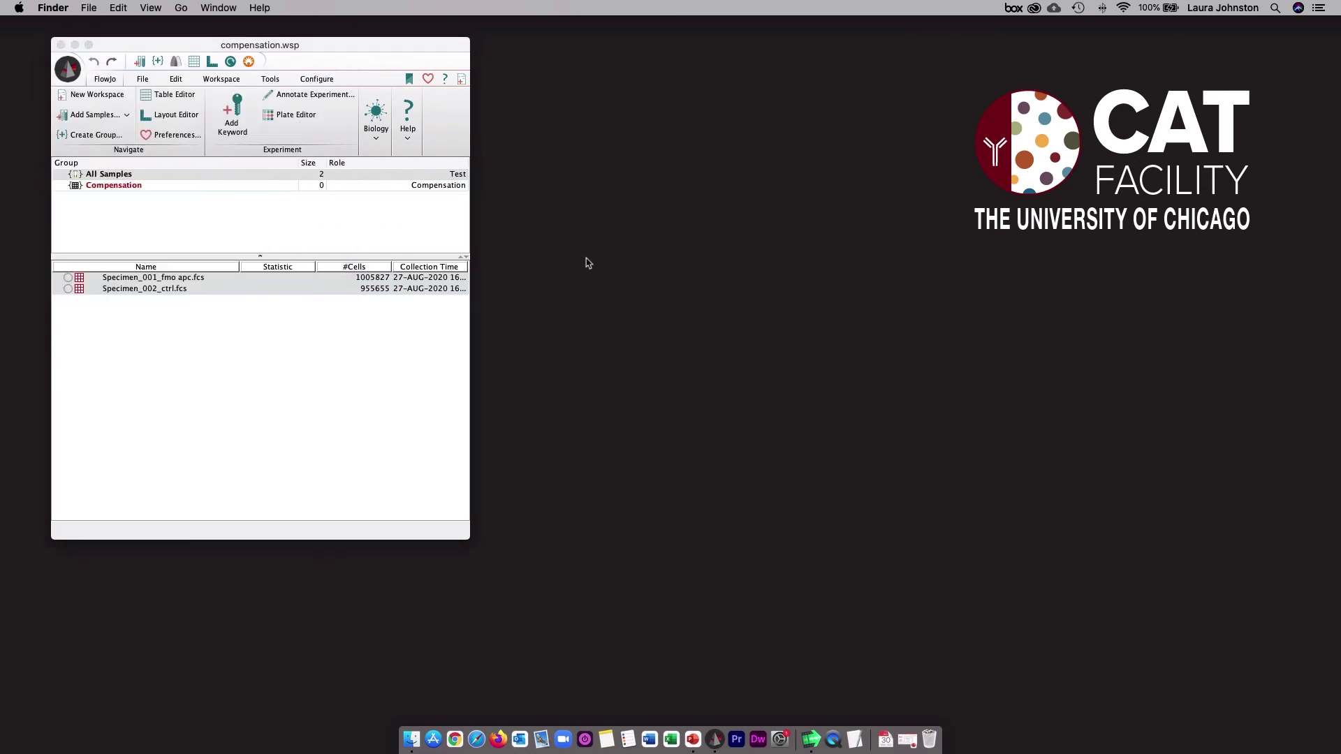